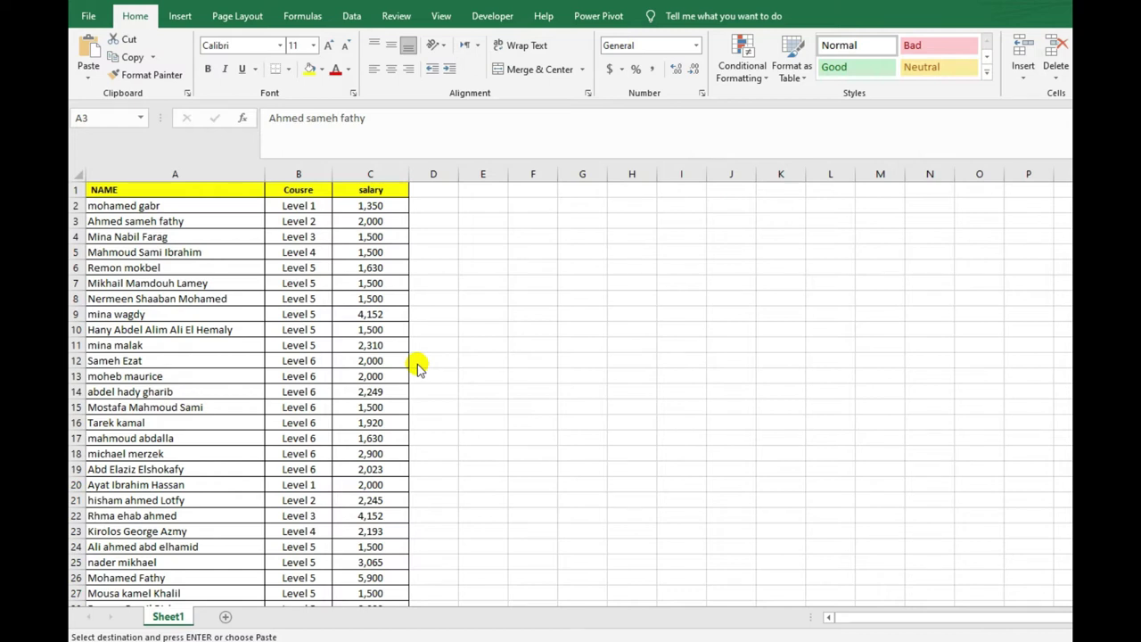
# - Start a Duplicate Values highlighting rule for the whole NAME column and move its settings window clear of the data
pyautogui.scroll(-7, 198, 344)
pyautogui.scroll(-16, 200, 343)
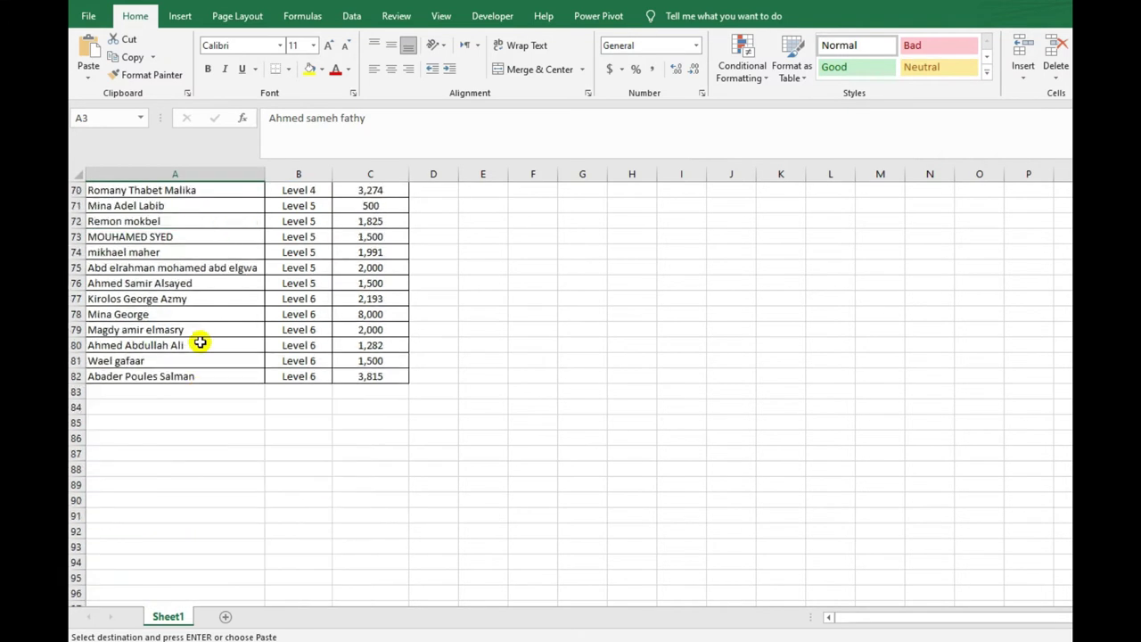
pyautogui.scroll(20, 200, 342)
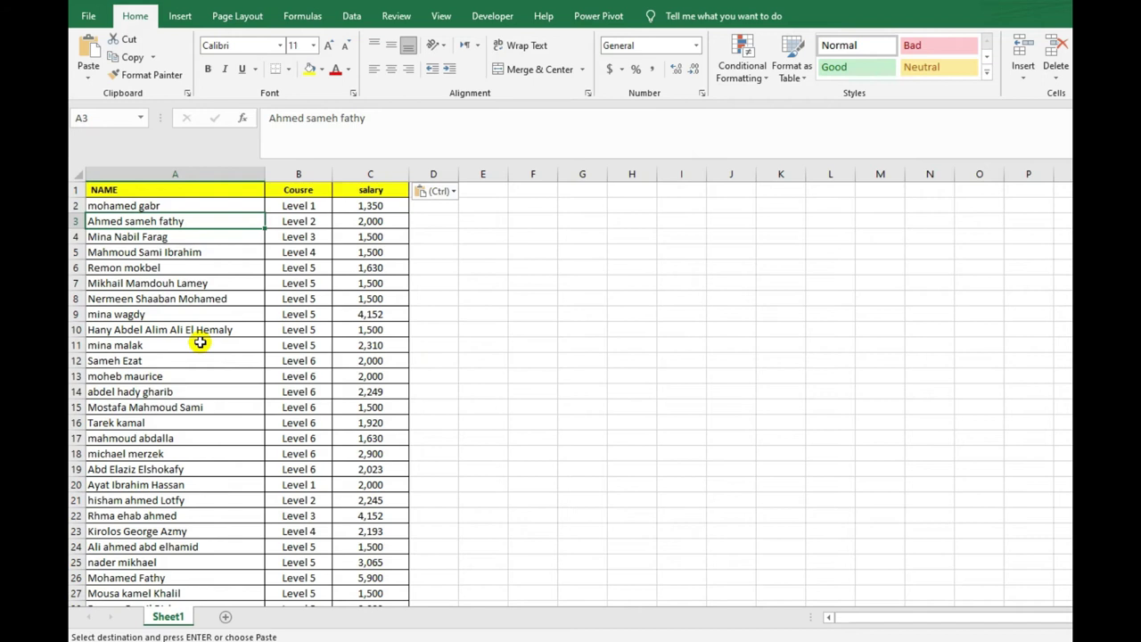
pyautogui.click(214, 270)
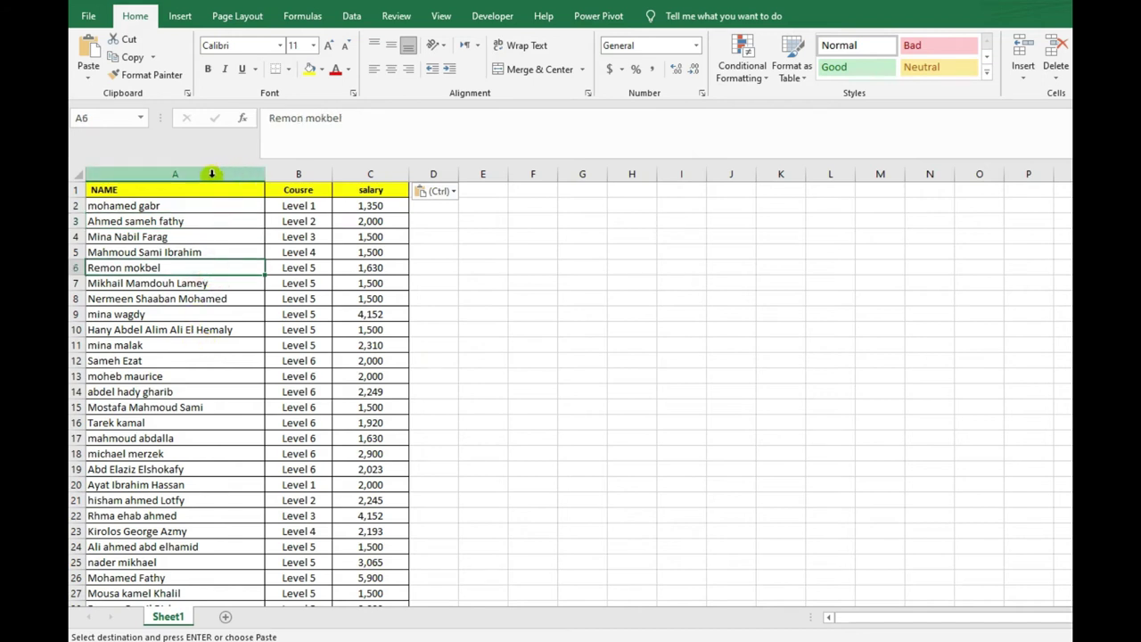
pyautogui.click(213, 173)
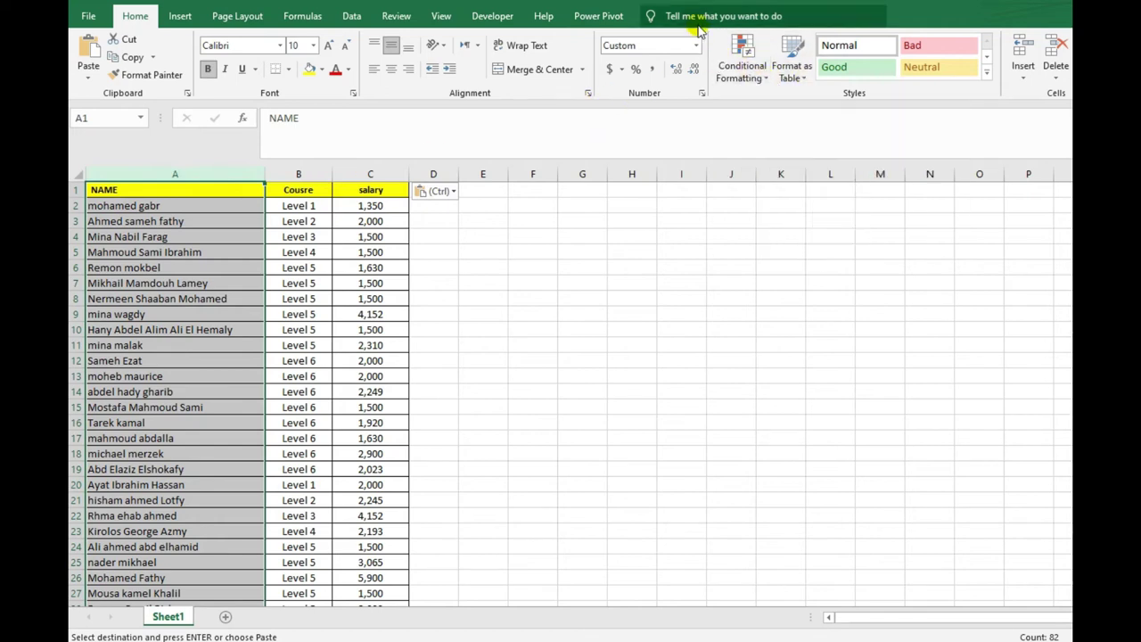
pyautogui.click(744, 56)
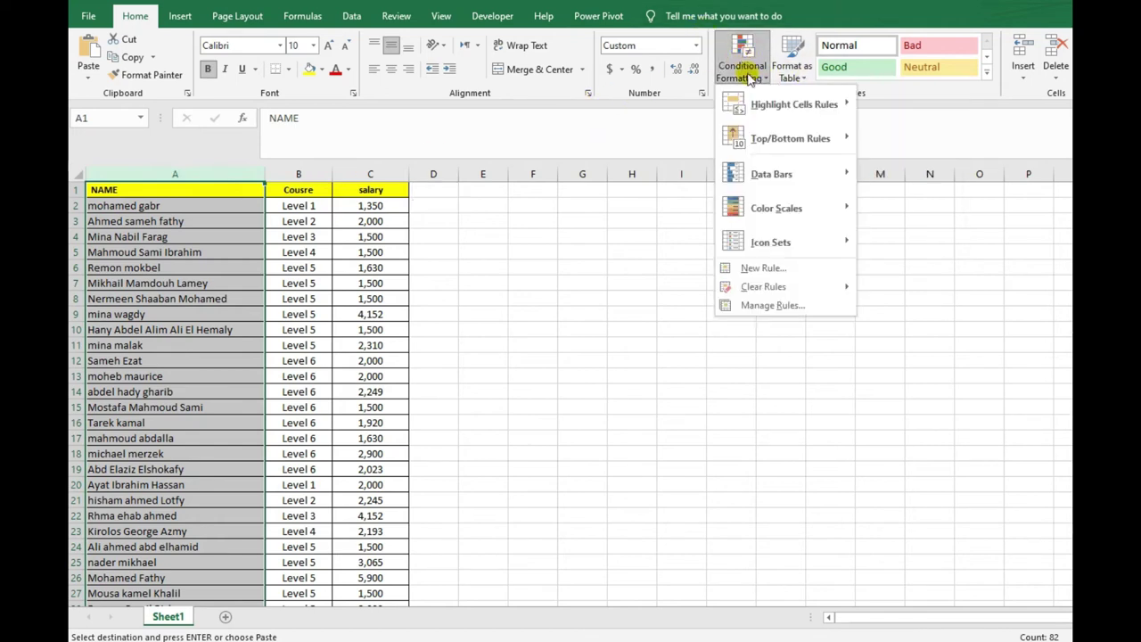
pyautogui.moveTo(756, 106)
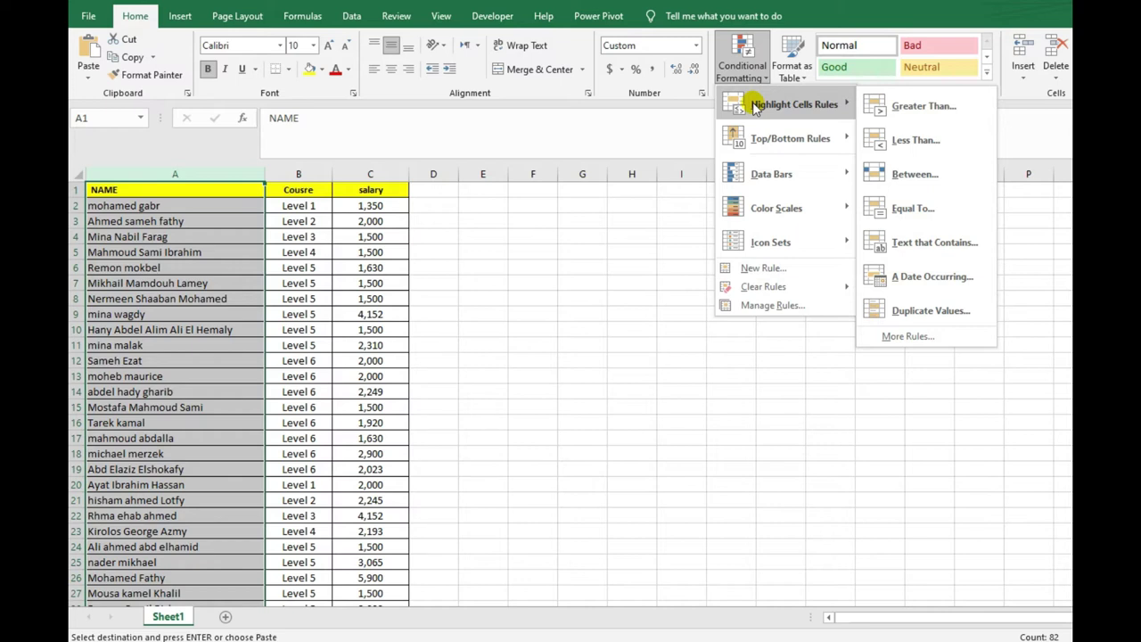
pyautogui.click(930, 310)
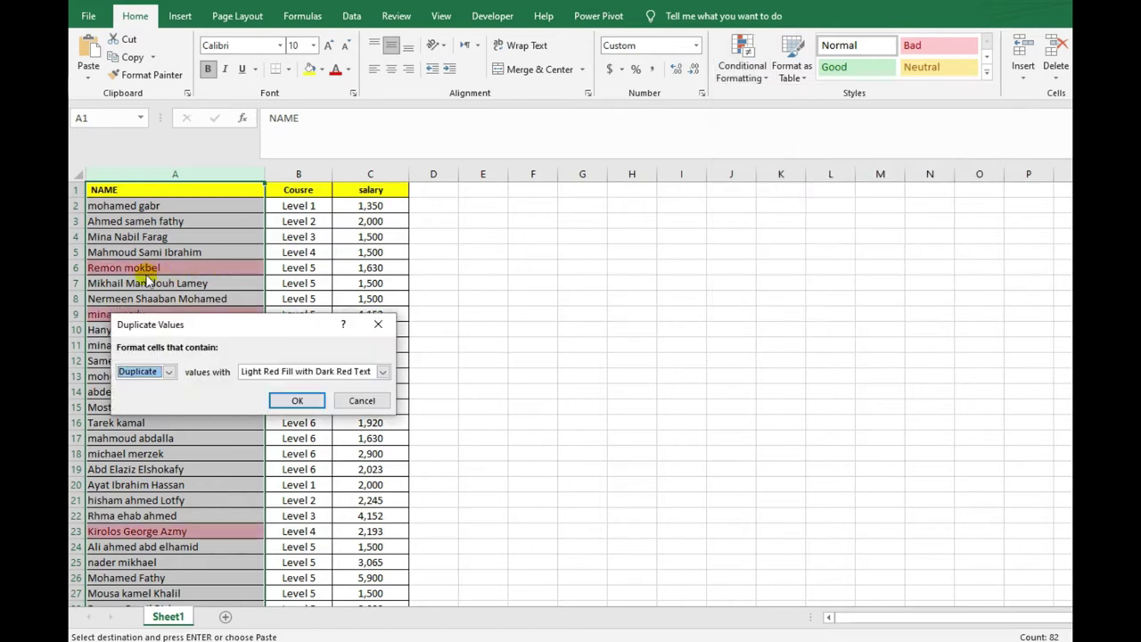
pyautogui.moveTo(205, 324); pyautogui.dragTo(544, 284)
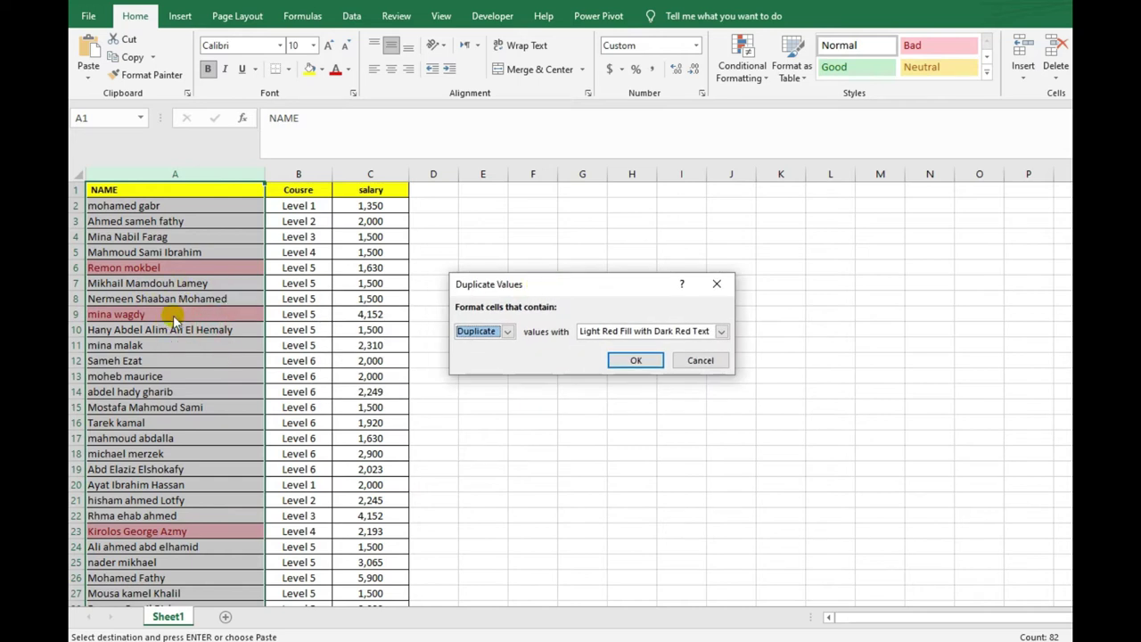
# - Try the preset highlight formats for the duplicate names
pyautogui.click(660, 331)
pyautogui.click(657, 356)
pyautogui.click(614, 331)
pyautogui.click(614, 363)
# - Give the duplicate names a custom format with a solid red background fill
pyautogui.click(645, 331)
pyautogui.click(616, 405)
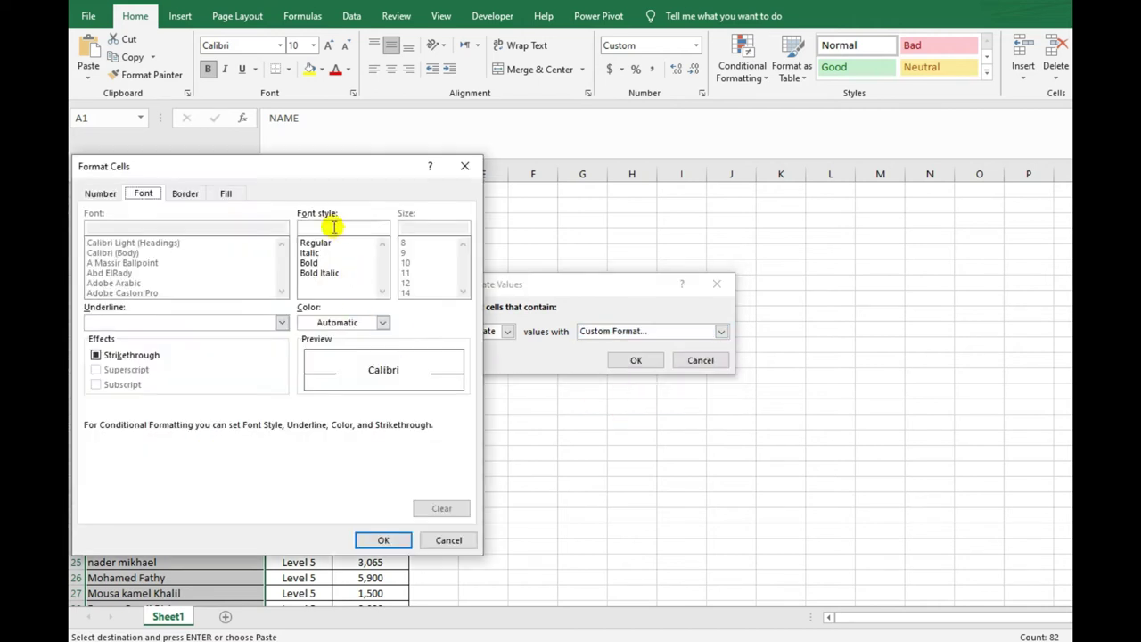
pyautogui.click(227, 192)
pyautogui.click(113, 345)
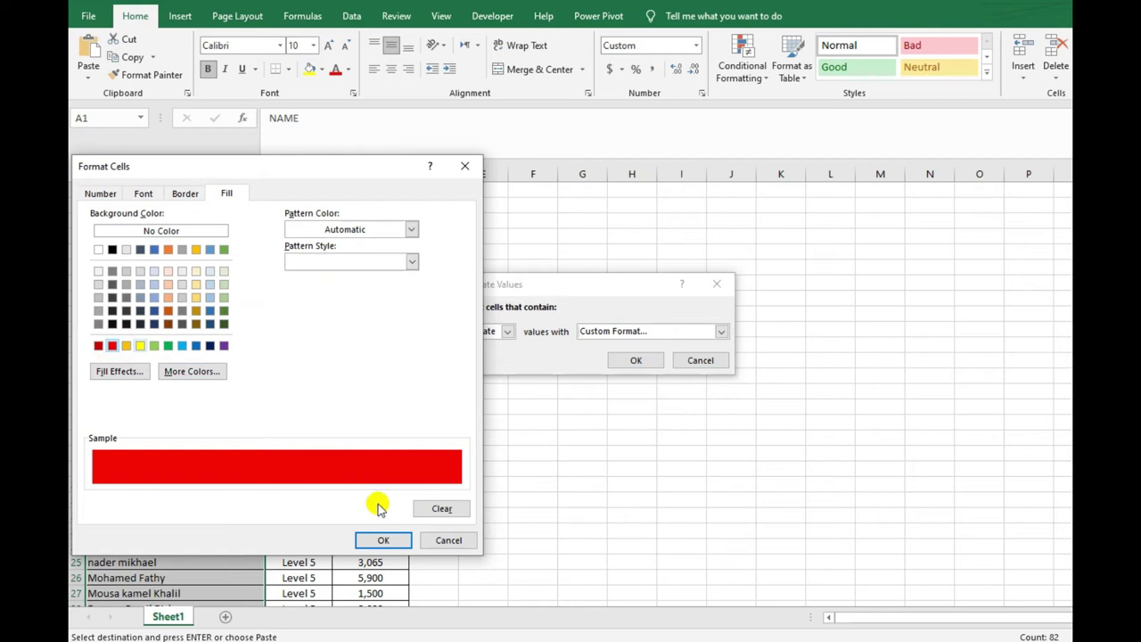
pyautogui.click(383, 540)
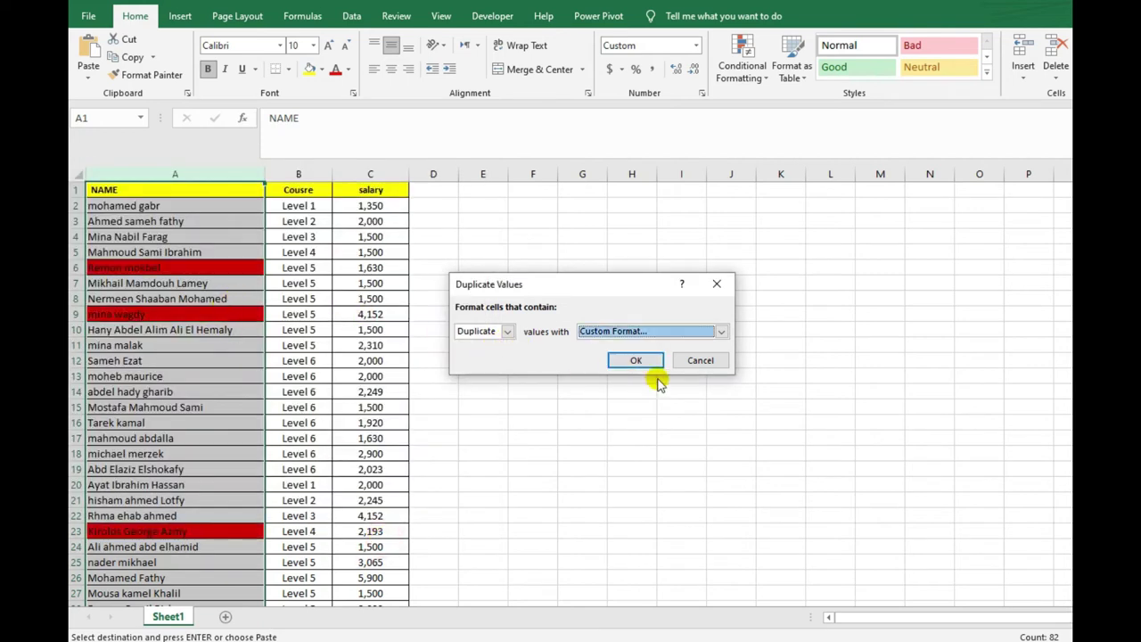
# - Set the custom format's font to bold white and apply the duplicate highlighting rule to the NAME column
pyautogui.click(636, 331)
pyautogui.click(638, 407)
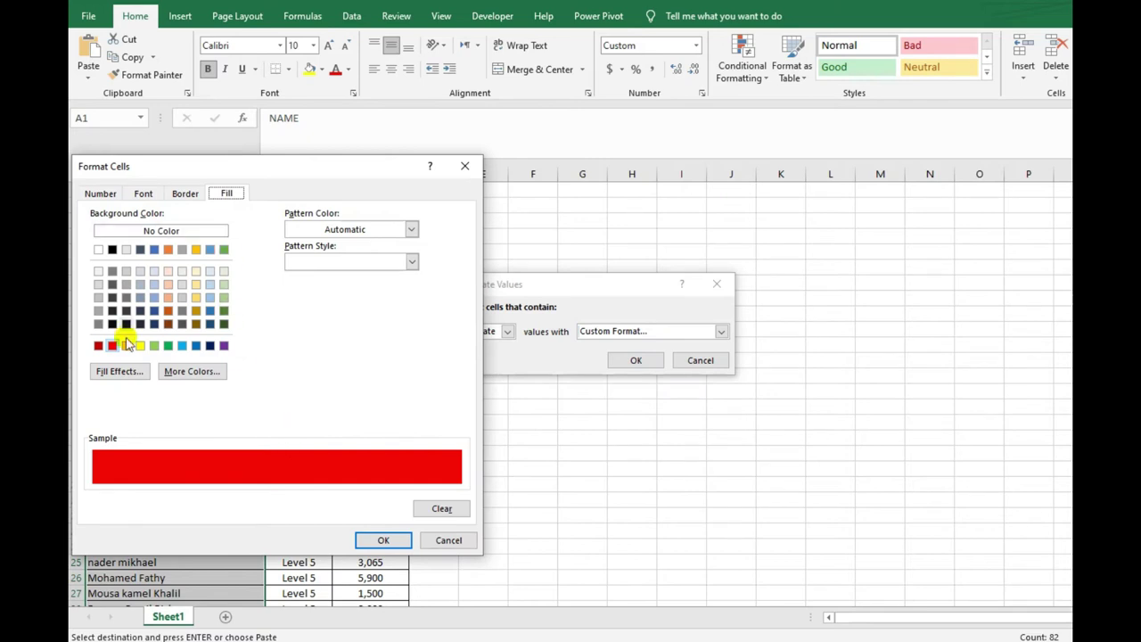
pyautogui.click(143, 193)
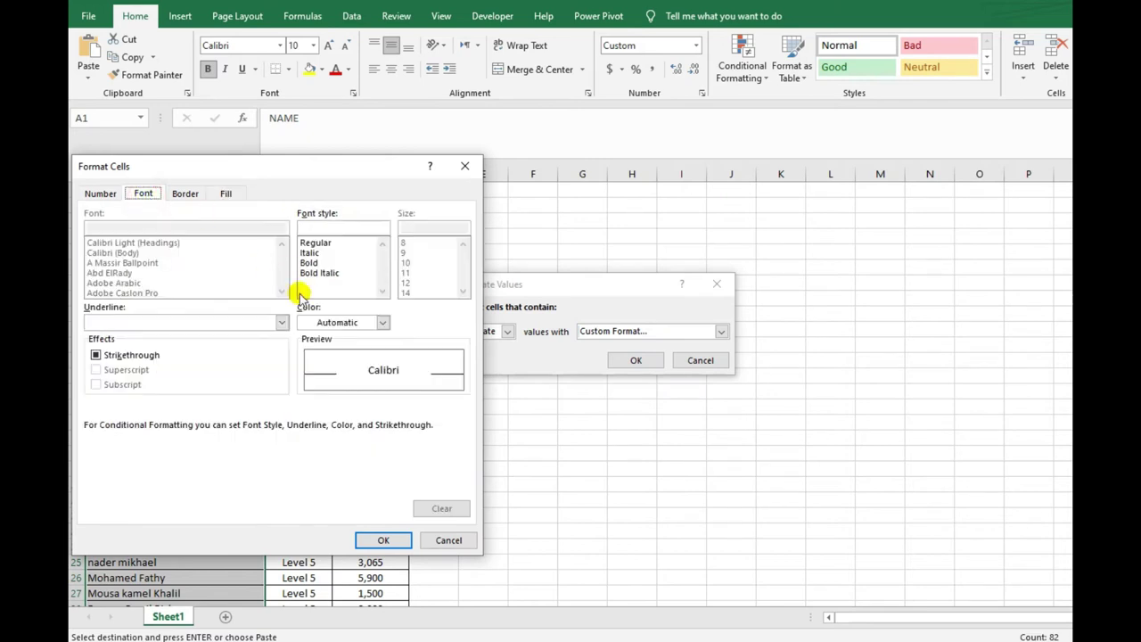
pyautogui.click(314, 322)
pyautogui.click(306, 375)
pyautogui.click(312, 263)
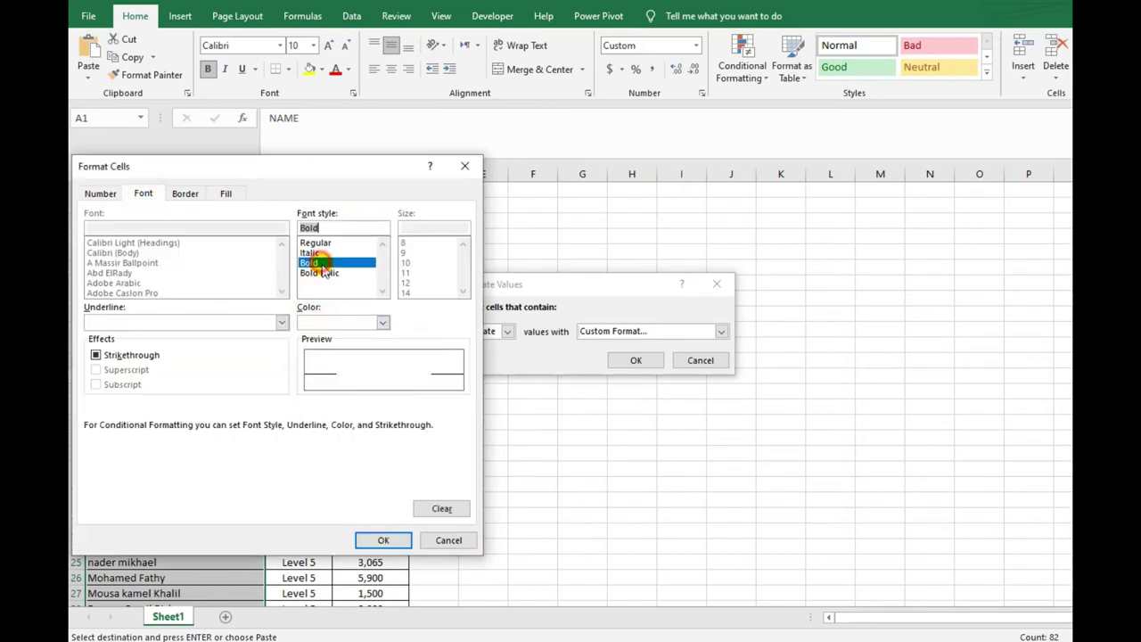
pyautogui.click(383, 539)
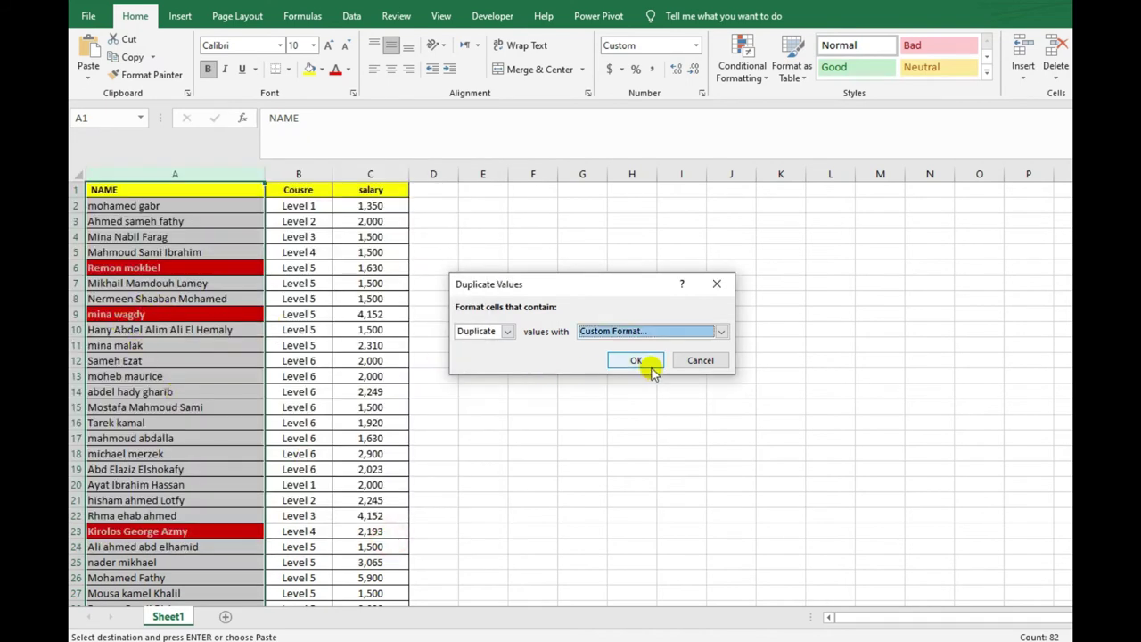
pyautogui.click(637, 361)
# - Examine the red-highlighted names down to the end of the list to compare the repeated entries
pyautogui.click(251, 313)
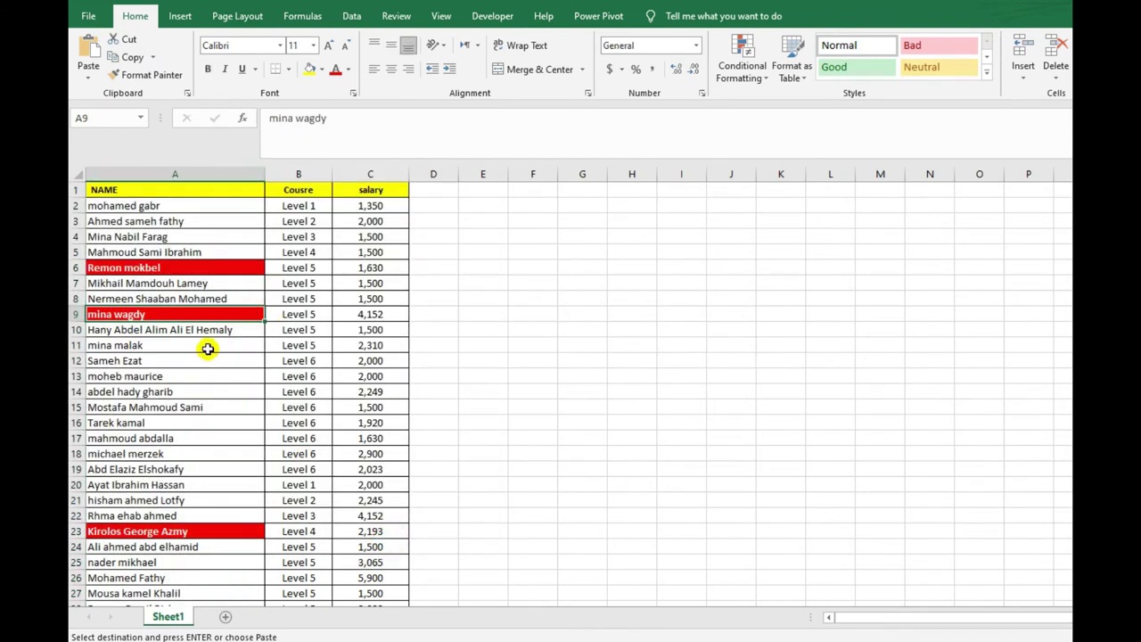
pyautogui.click(116, 267)
pyautogui.scroll(-3, 192, 337)
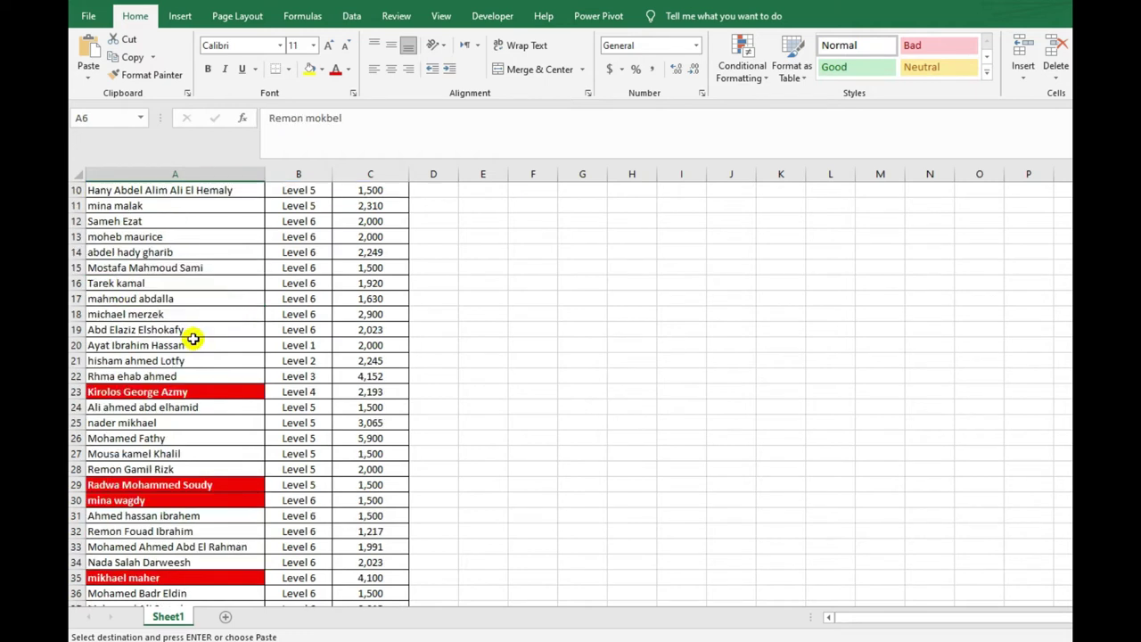
pyautogui.scroll(-10, 193, 339)
pyautogui.scroll(-6, 195, 385)
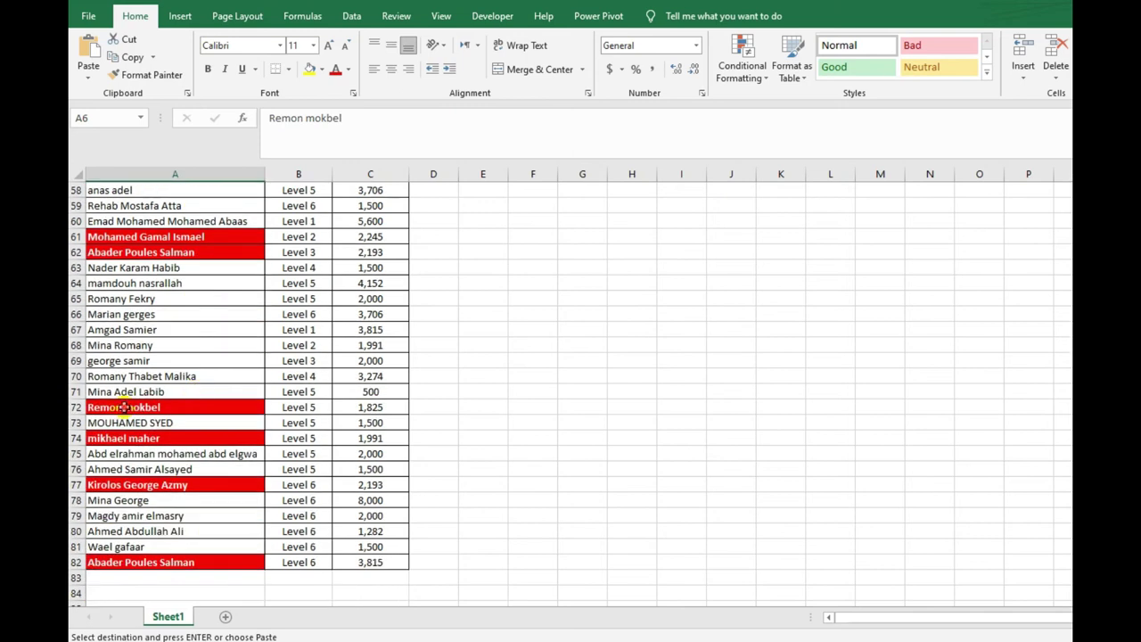
pyautogui.scroll(19, 179, 401)
pyautogui.click(222, 359)
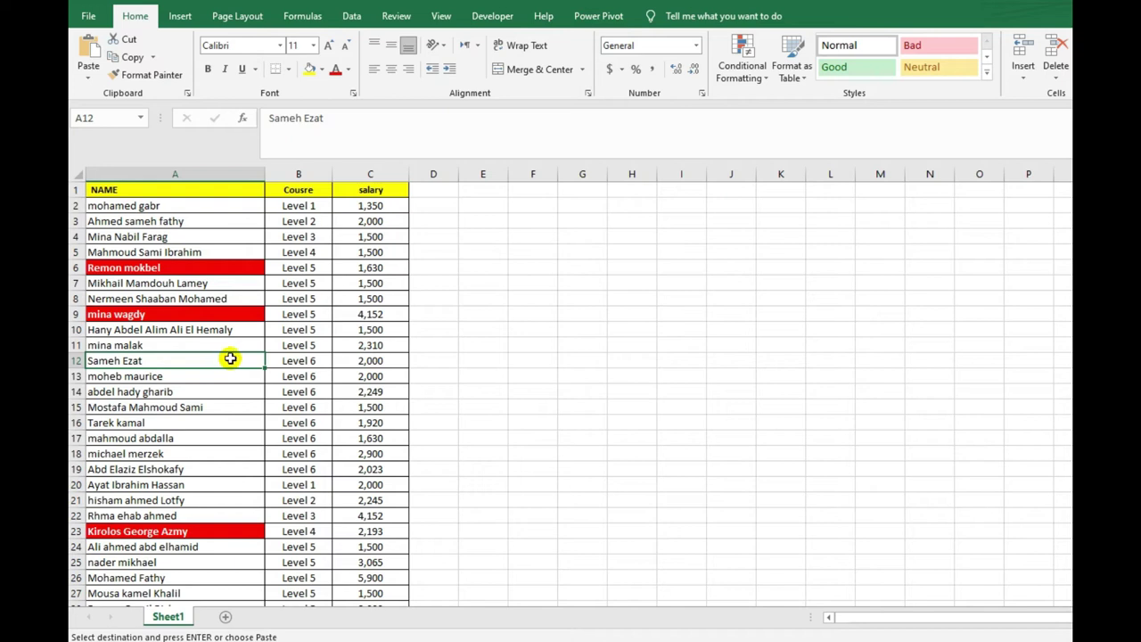
# - Turn on filtering for the NAME, Cousre and salary headers of the table
pyautogui.click(322, 283)
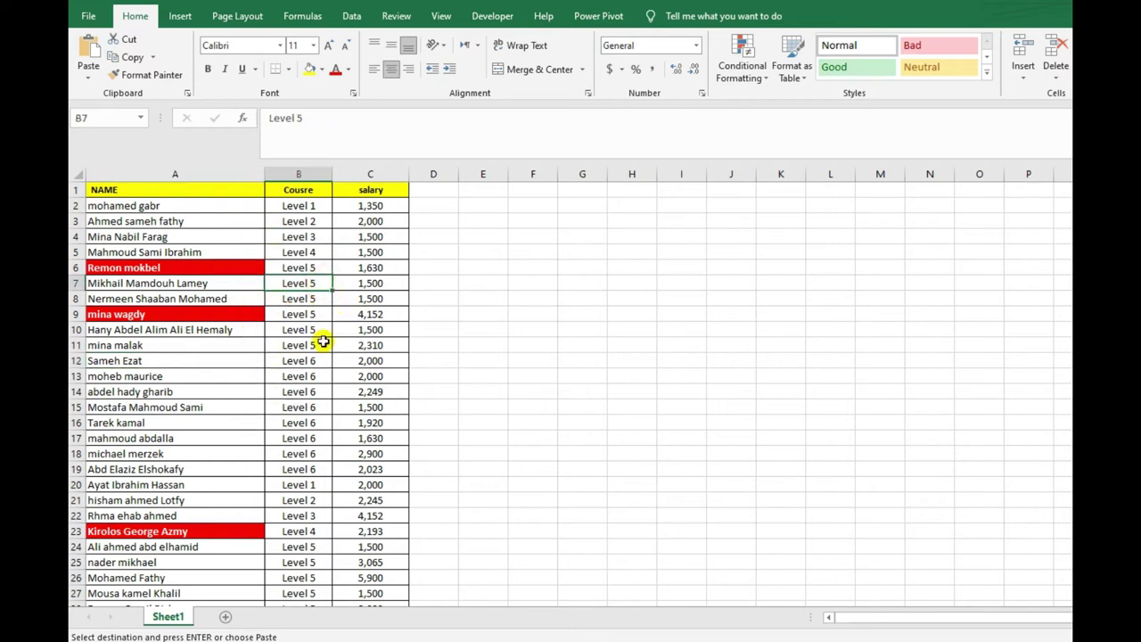
pyautogui.click(295, 345)
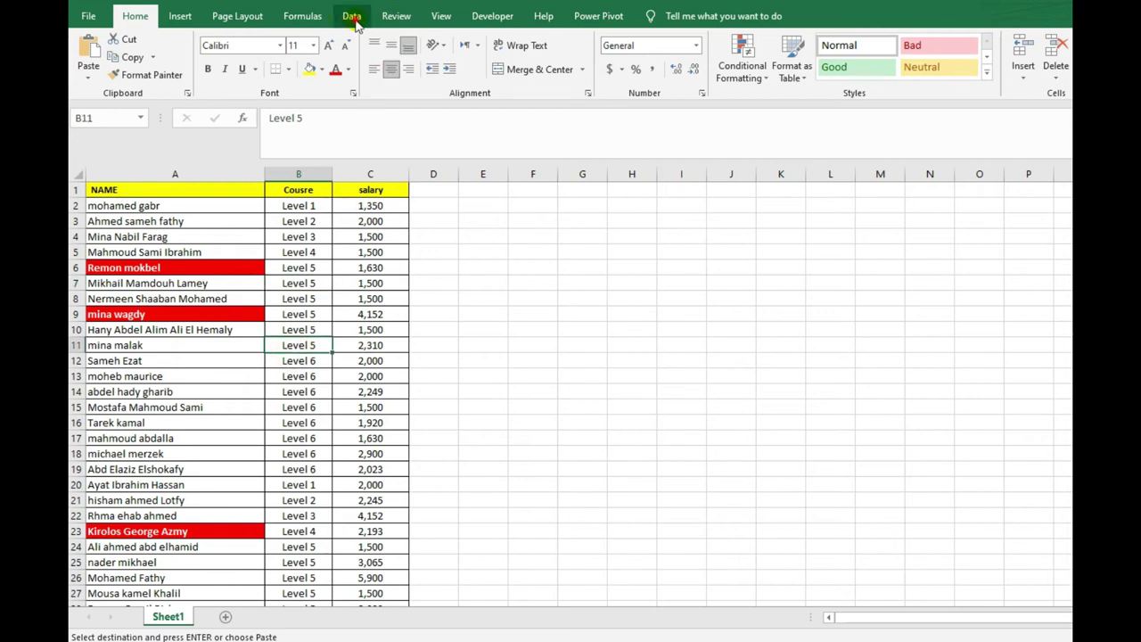
pyautogui.click(353, 16)
pyautogui.click(578, 63)
pyautogui.click(219, 249)
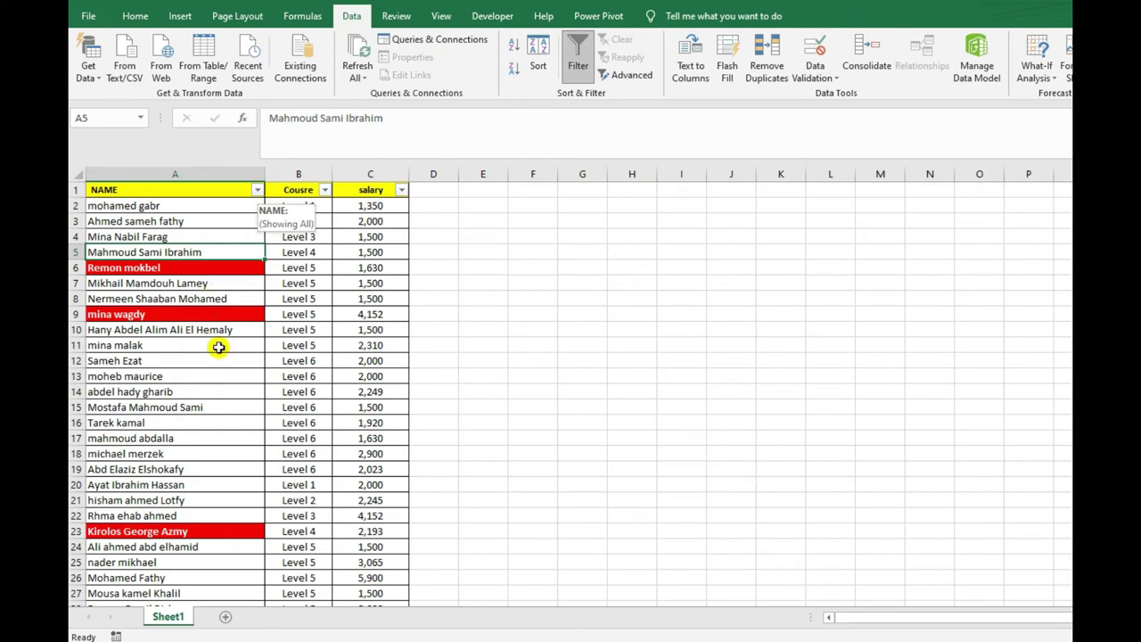
# - Sort the NAME column by cell color with the red-filled names on top
pyautogui.click(256, 190)
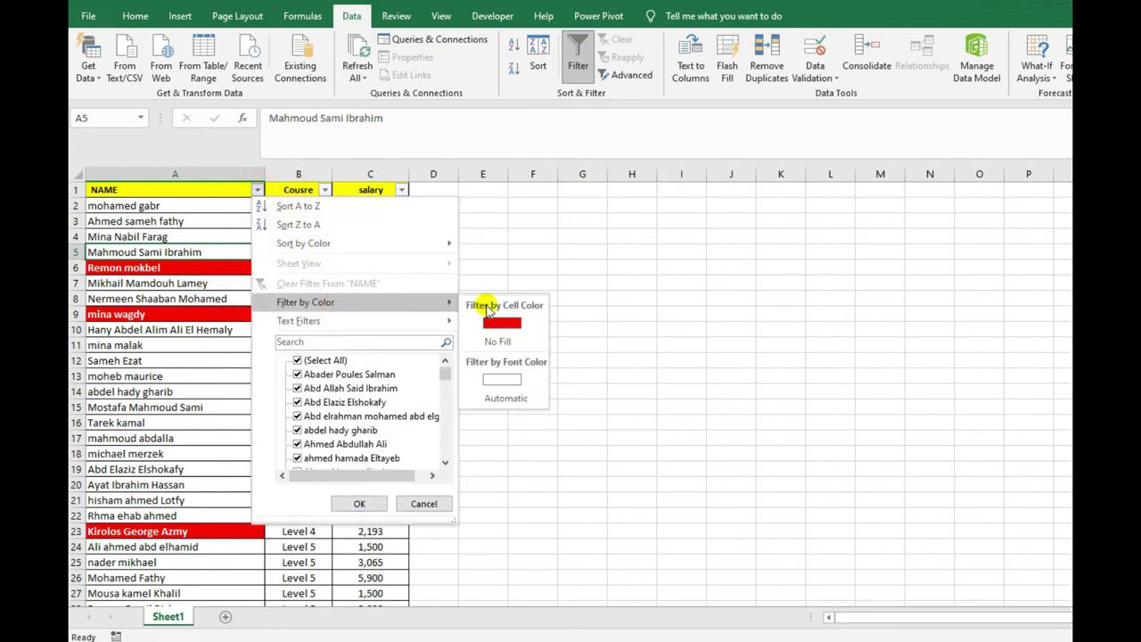
pyautogui.moveTo(325, 249)
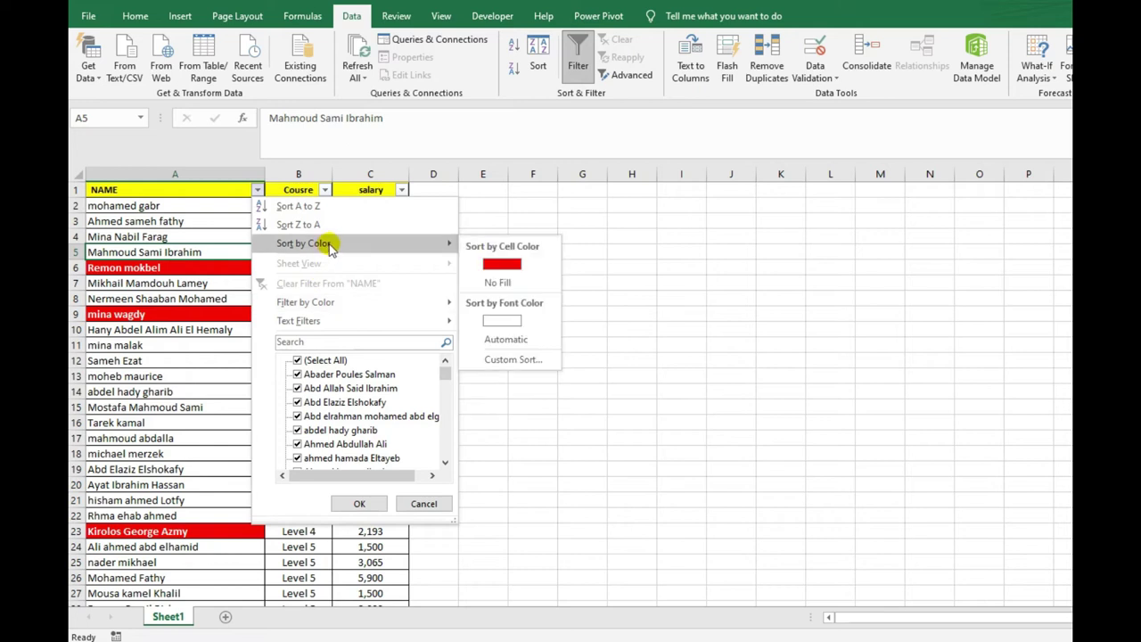
pyautogui.click(510, 266)
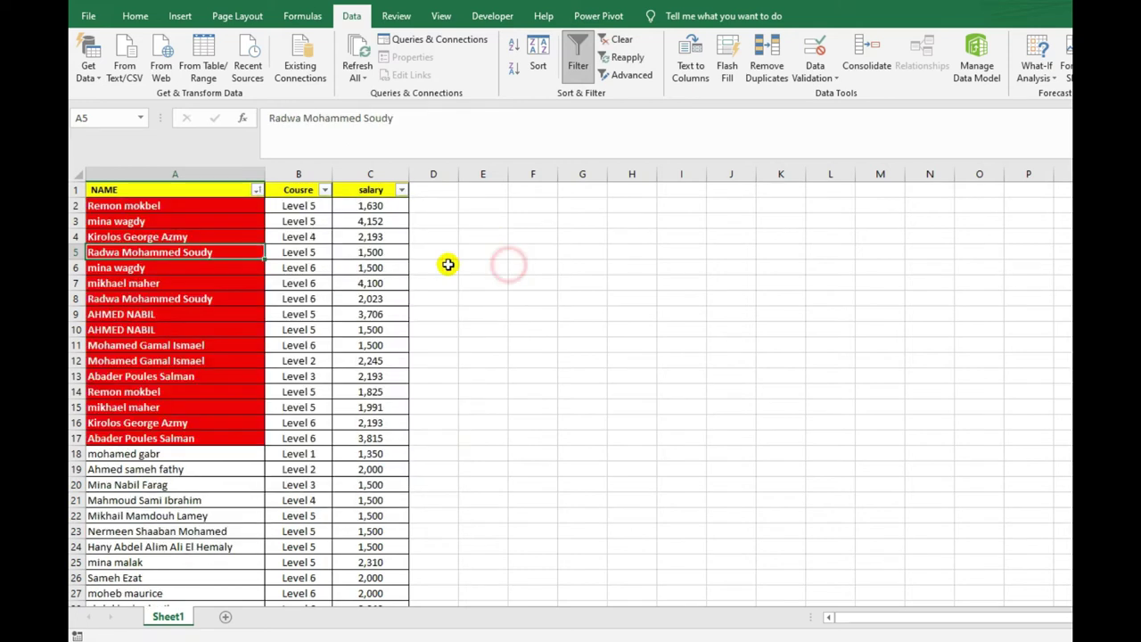
pyautogui.moveTo(157, 206); pyautogui.dragTo(200, 445)
pyautogui.click(217, 409)
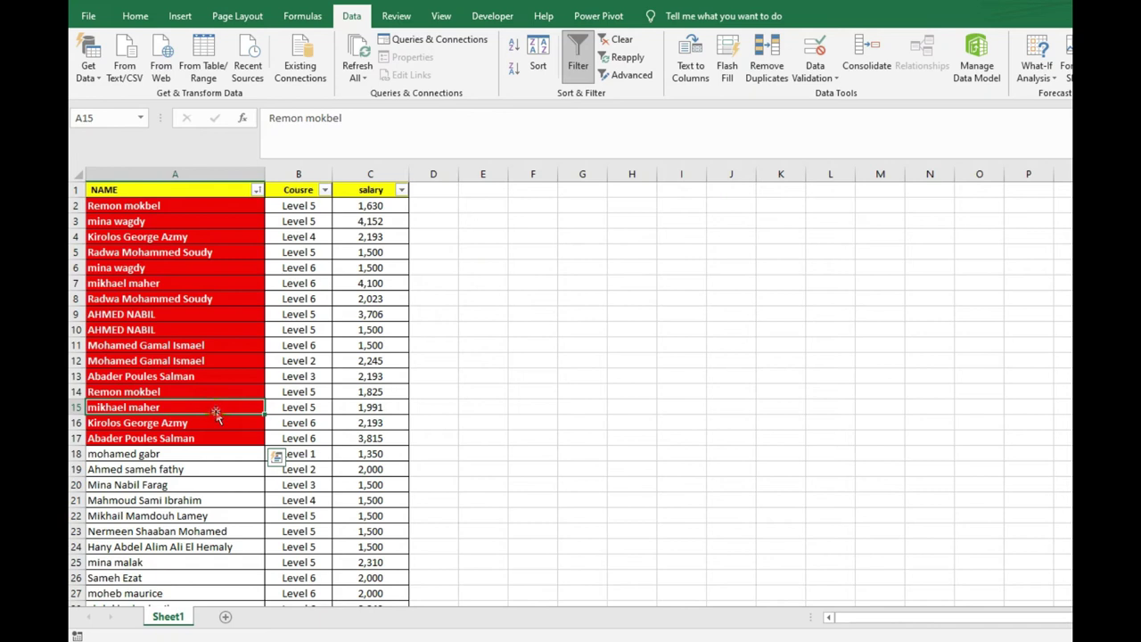
# - Clear the repeated name in A14 to test the duplicate highlighting, and undo the deletion
pyautogui.click(156, 391)
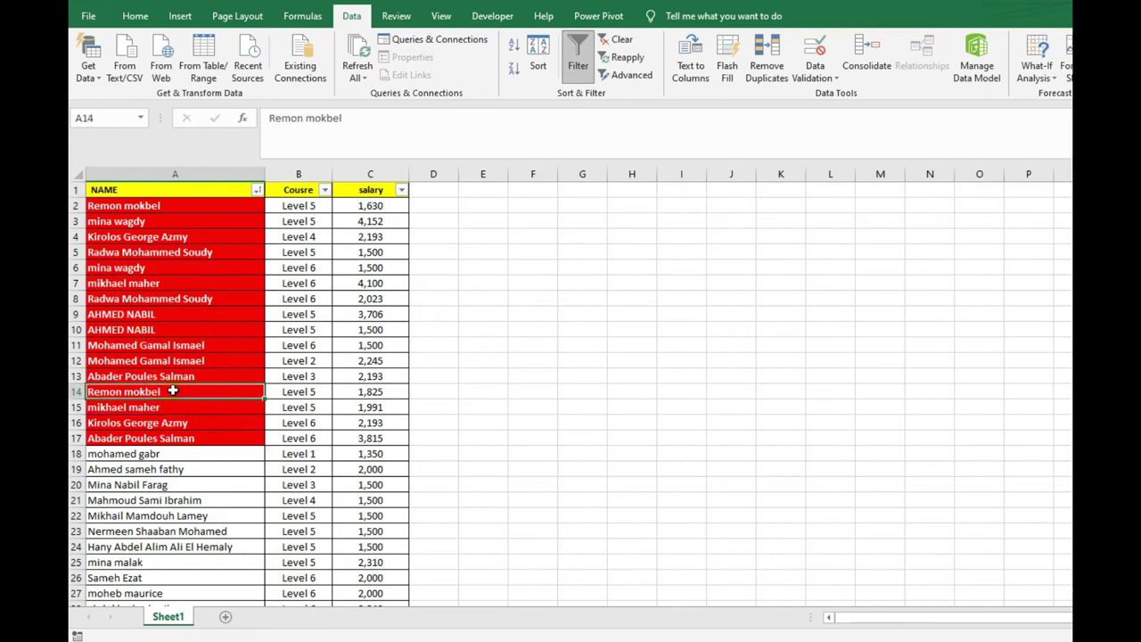
pyautogui.click(157, 205)
pyautogui.click(166, 395)
pyautogui.press('Delete')
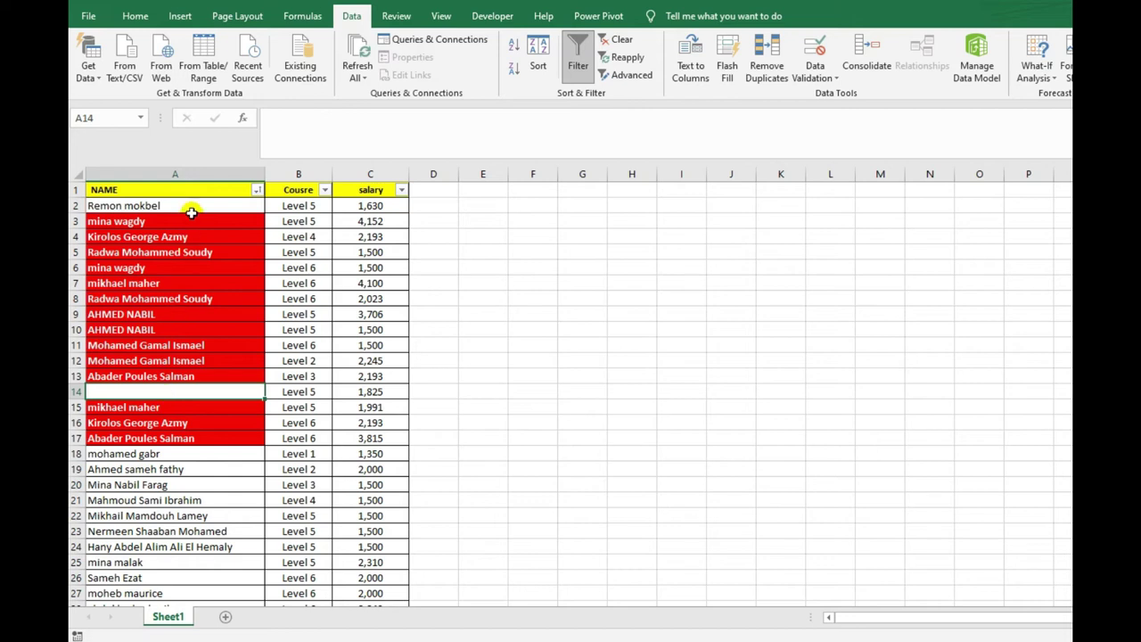
pyautogui.hotkey('ctrl', 'z')
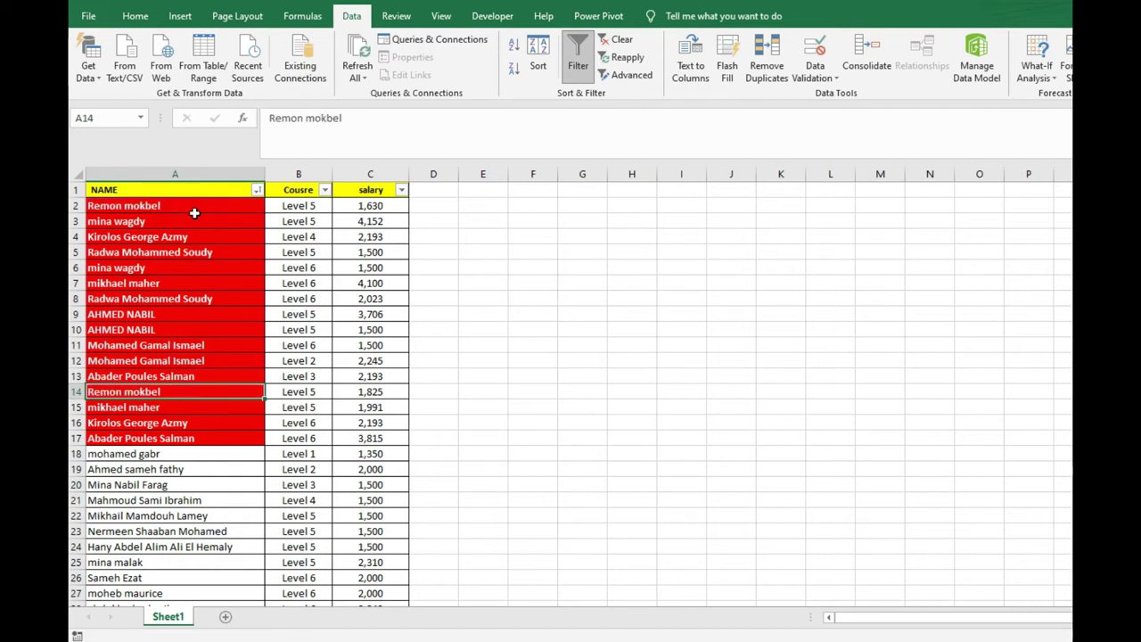
# - Sort the NAME column A to Z and re-sort it by red cell color so matching duplicates sit together on top
pyautogui.click(255, 191)
pyautogui.click(301, 205)
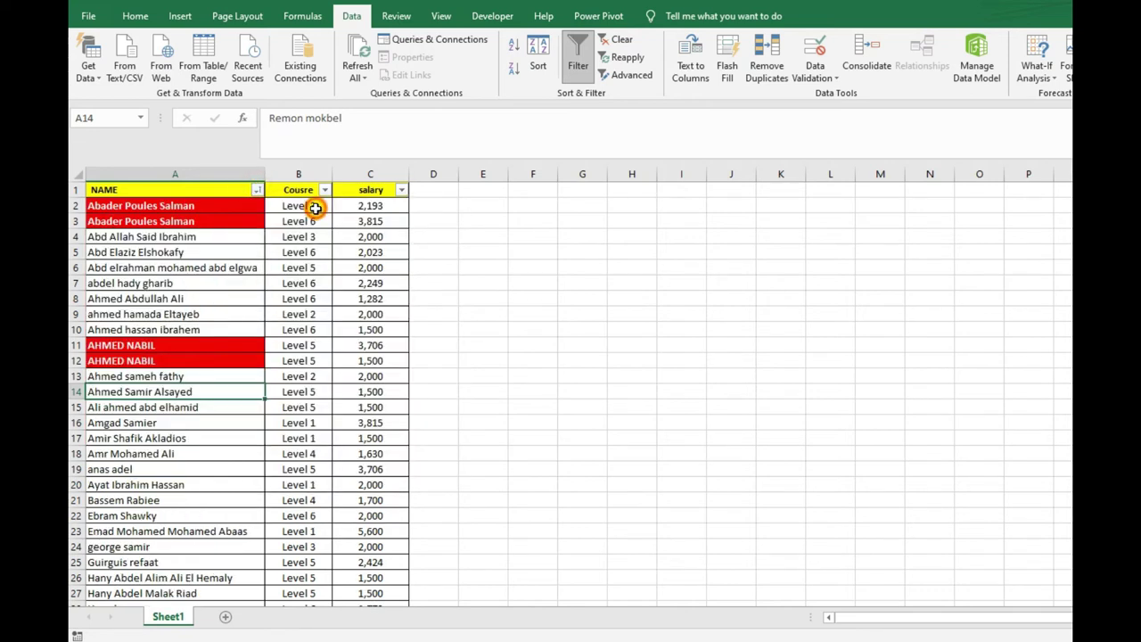
pyautogui.click(257, 191)
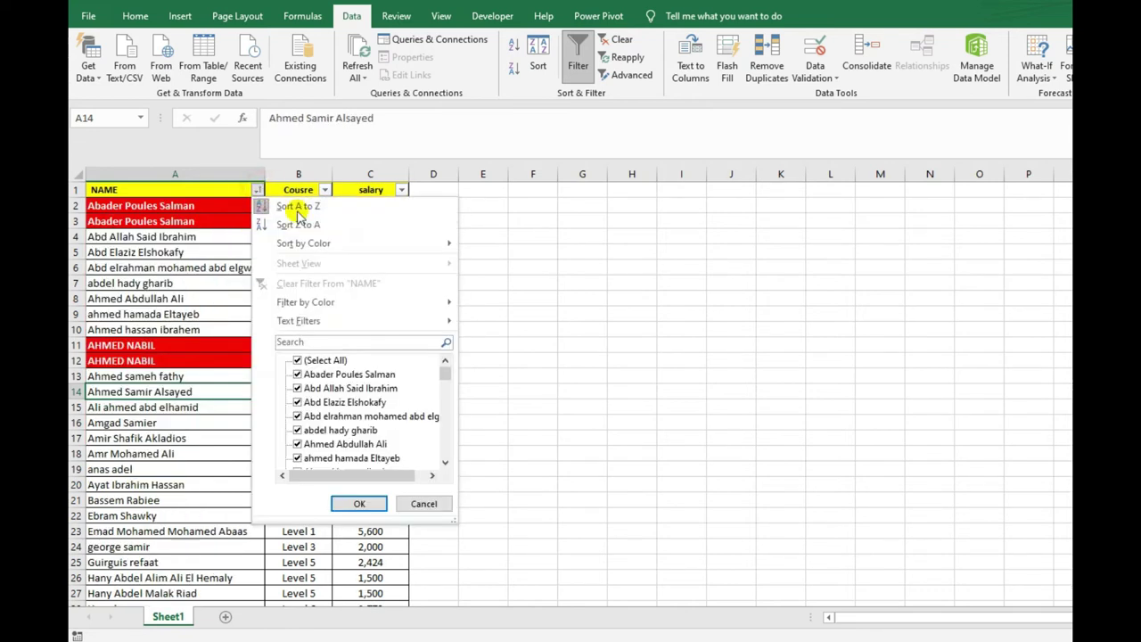
pyautogui.moveTo(397, 241)
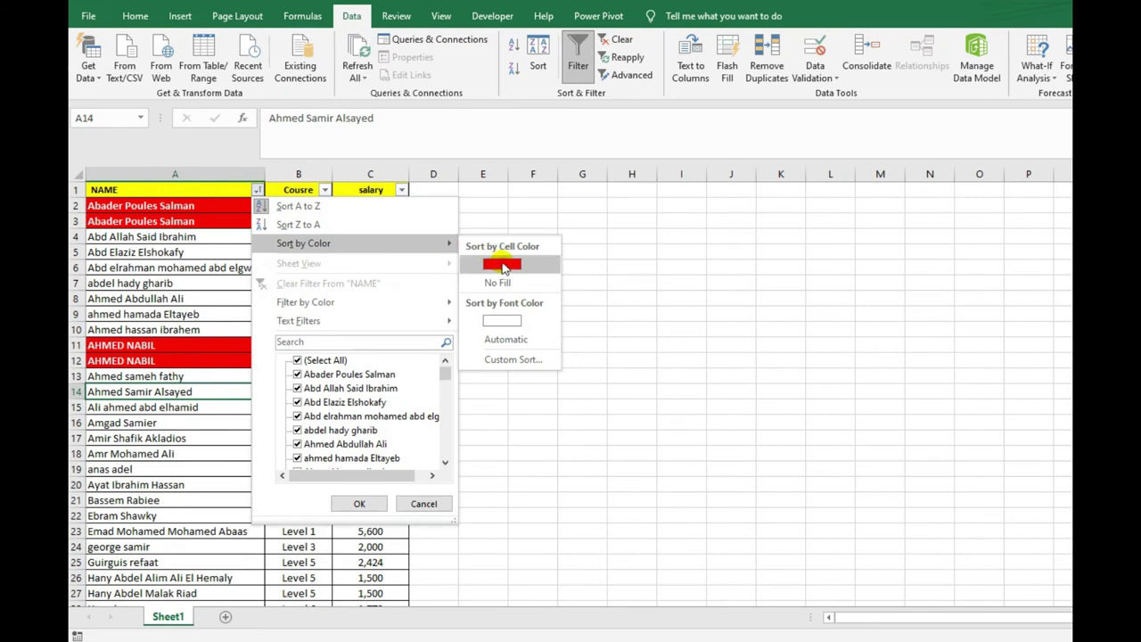
pyautogui.click(495, 262)
pyautogui.moveTo(187, 206); pyautogui.dragTo(161, 344)
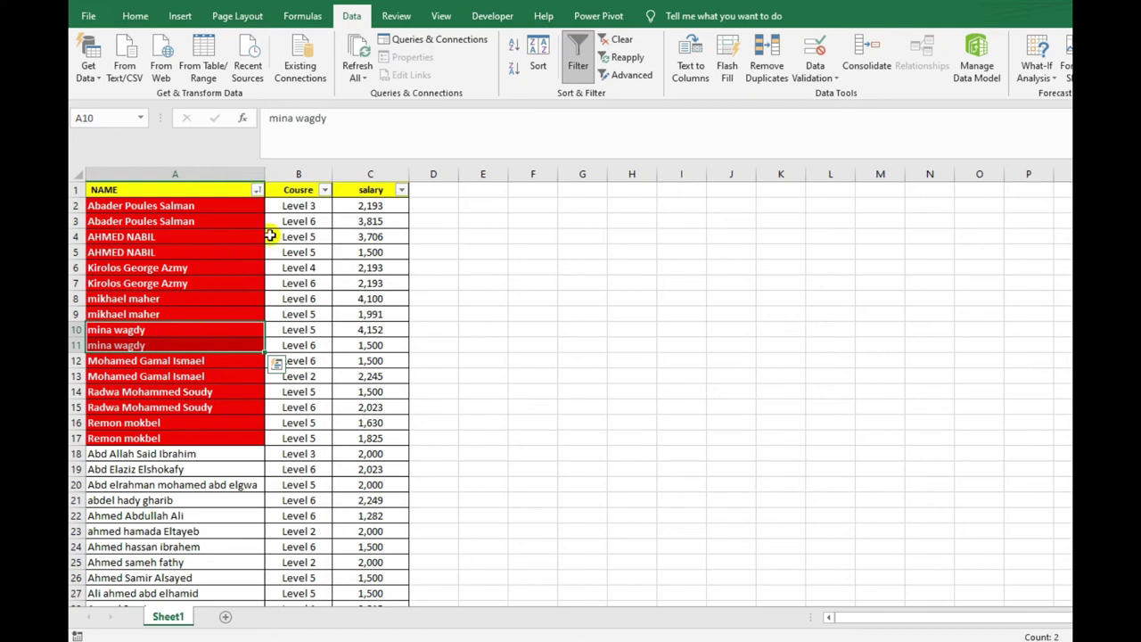
# - Re-sort the table alphabetically from A to Z by the NAME column
pyautogui.click(257, 190)
pyautogui.moveTo(339, 243)
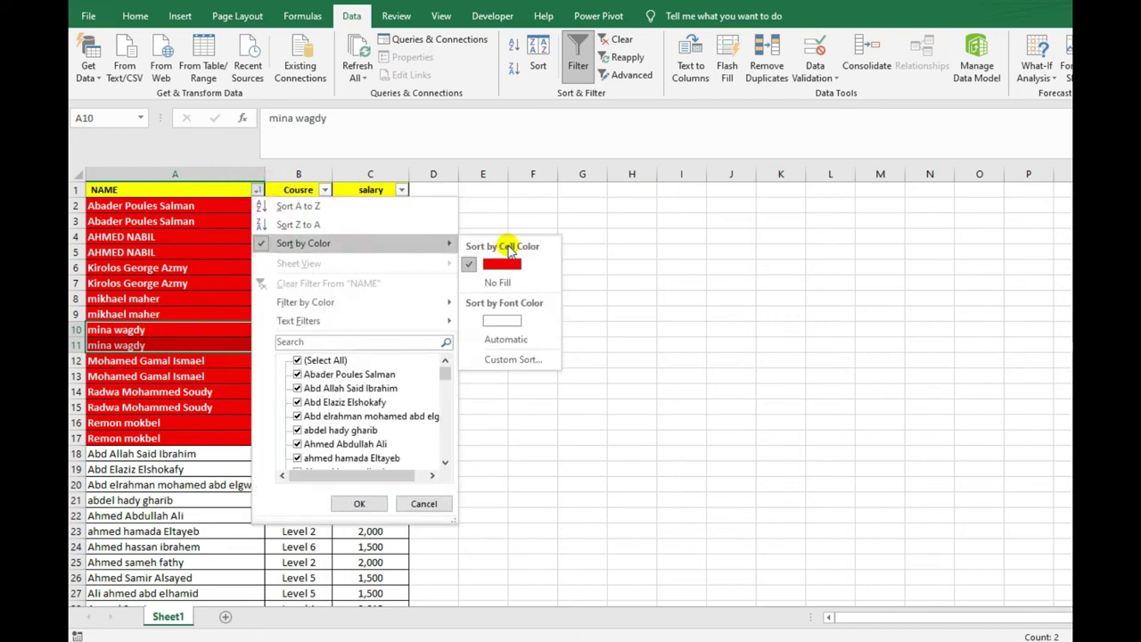
pyautogui.click(307, 210)
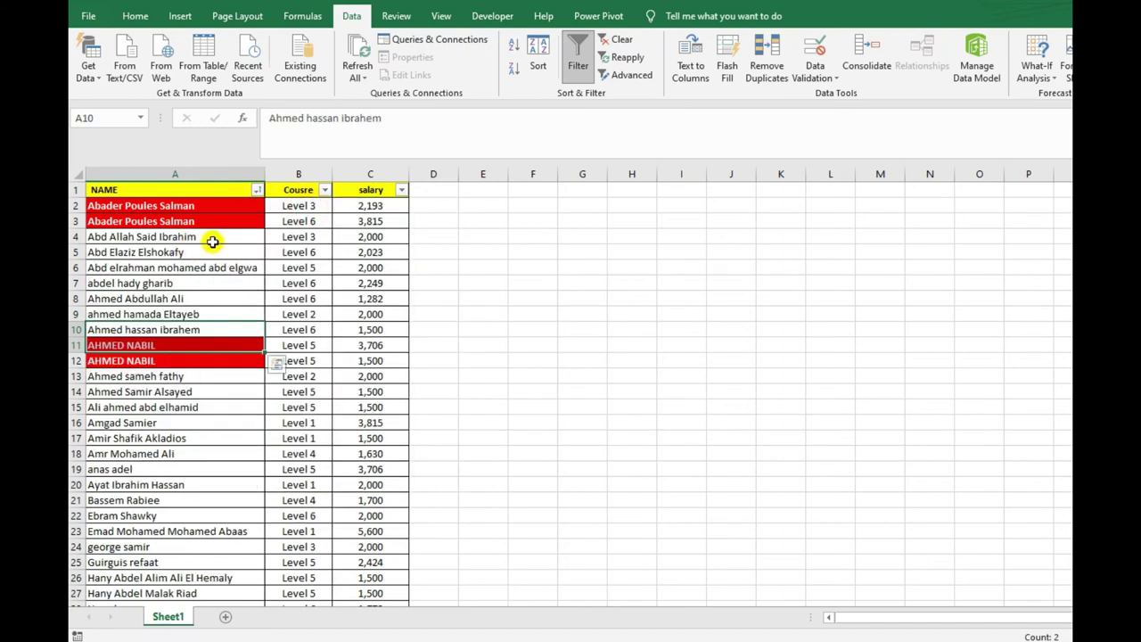
# - Sort the NAME column by red cell color so the highlighted duplicate names are grouped in the first data rows
pyautogui.click(258, 193)
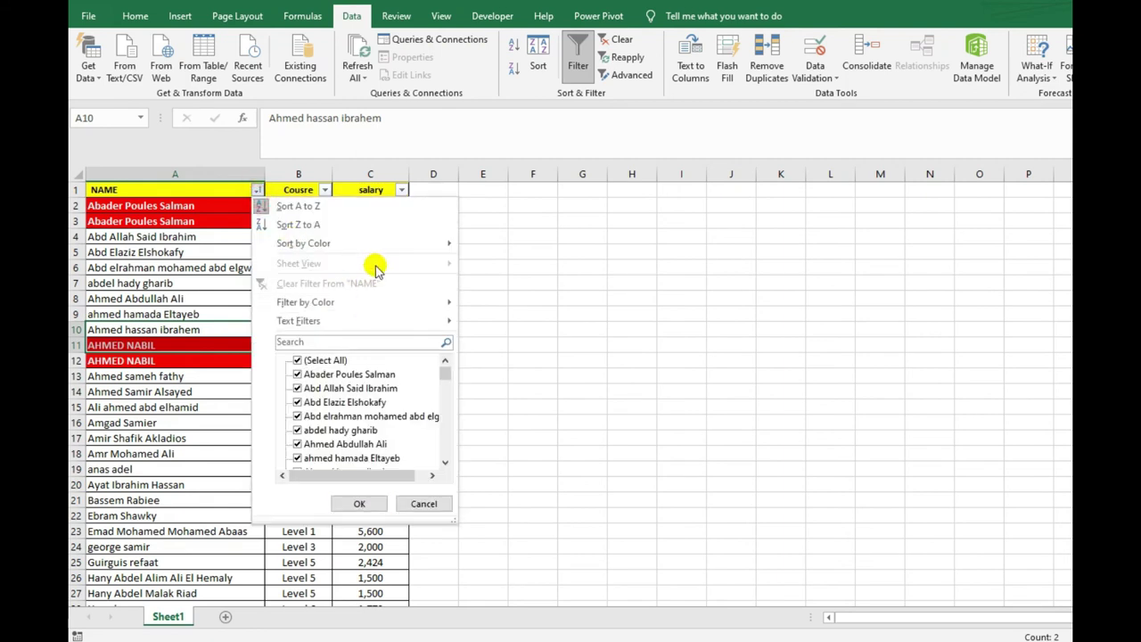
pyautogui.moveTo(408, 245)
pyautogui.click(499, 265)
pyautogui.moveTo(229, 204); pyautogui.dragTo(214, 324)
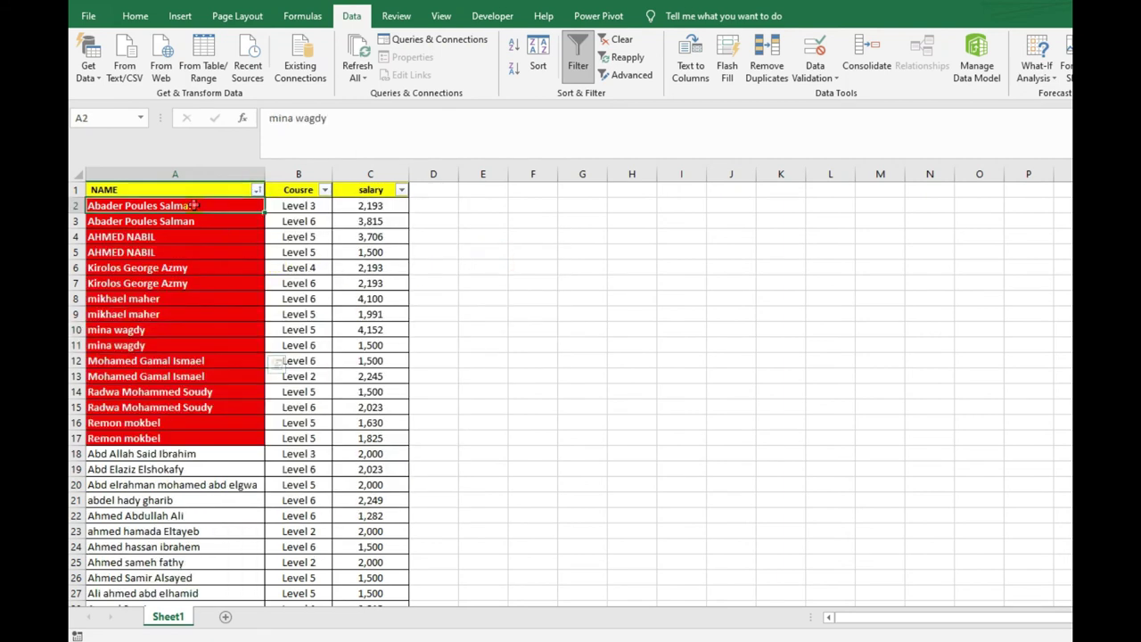
pyautogui.click(236, 403)
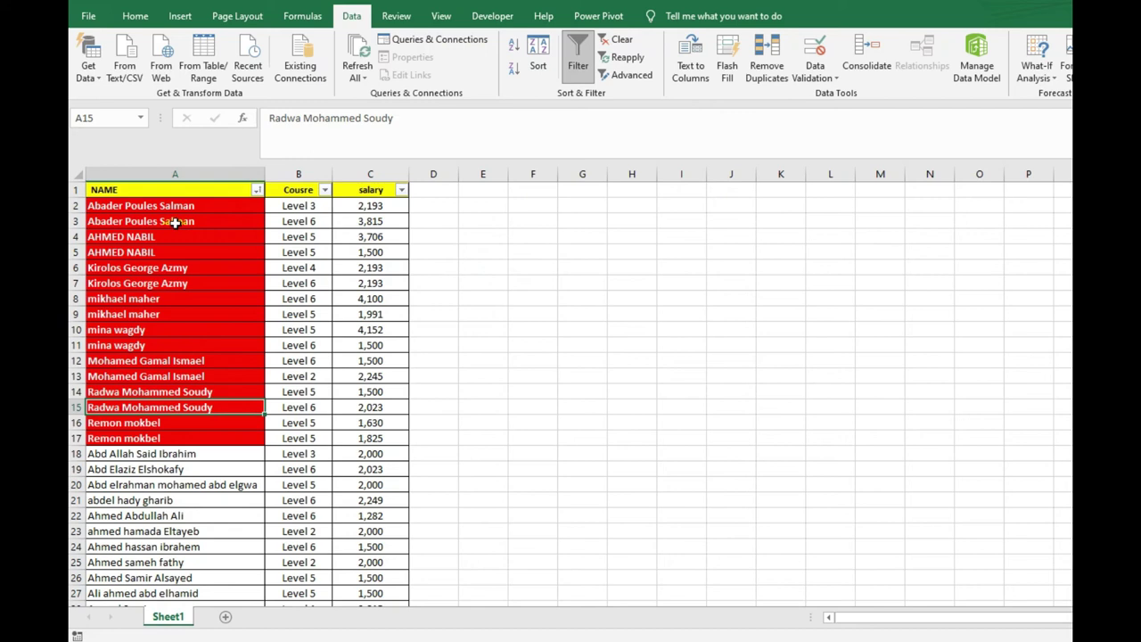
pyautogui.moveTo(210, 220); pyautogui.dragTo(377, 222)
pyautogui.moveTo(204, 214); pyautogui.dragTo(206, 206)
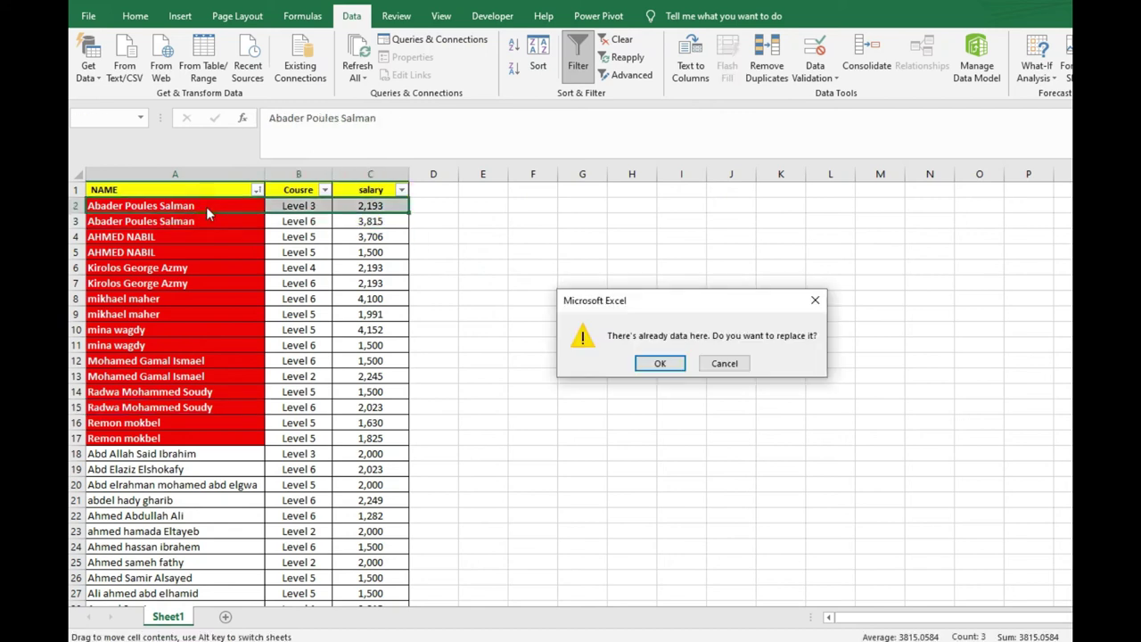
pyautogui.click(721, 363)
# - Compare the course entries in B2 and B3 for the first pair of duplicate names
pyautogui.click(217, 220)
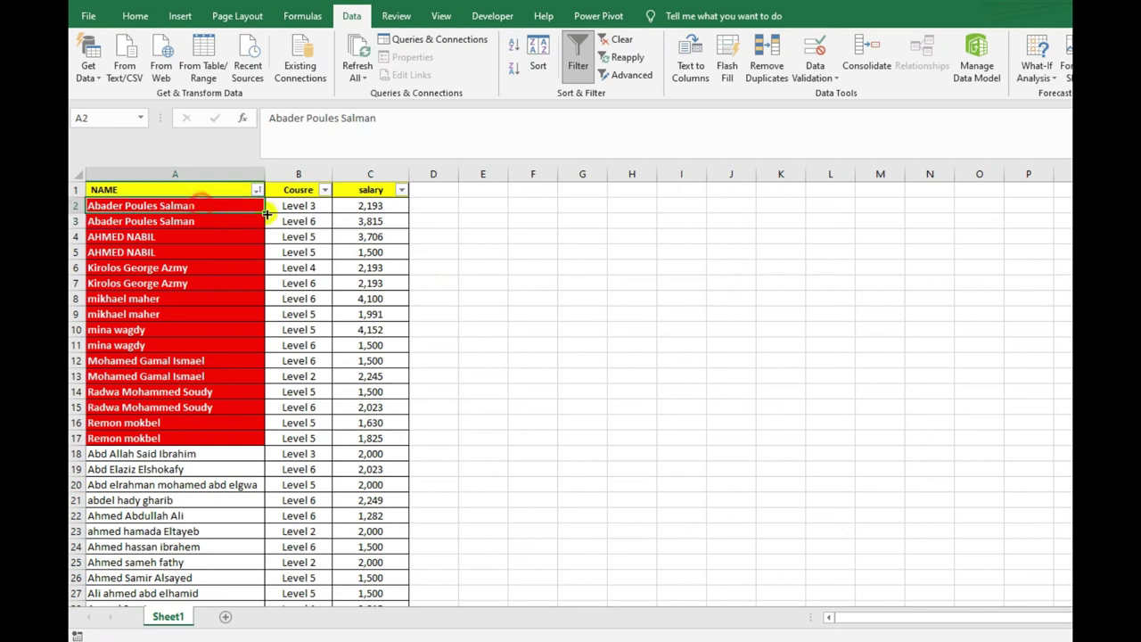
pyautogui.click(302, 206)
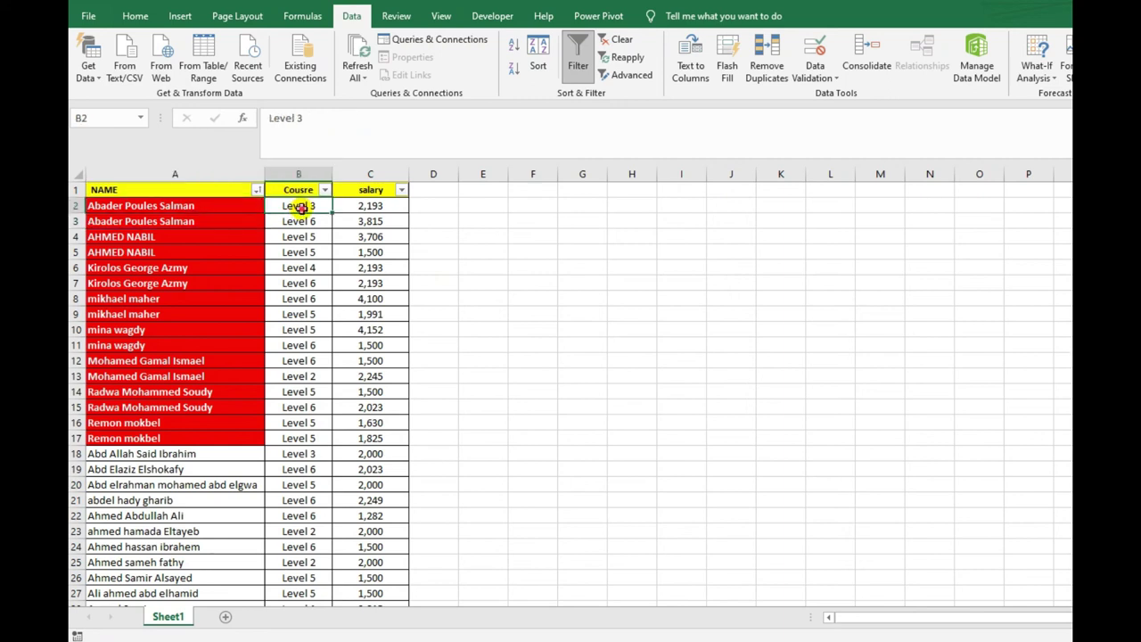
pyautogui.click(223, 225)
pyautogui.click(310, 223)
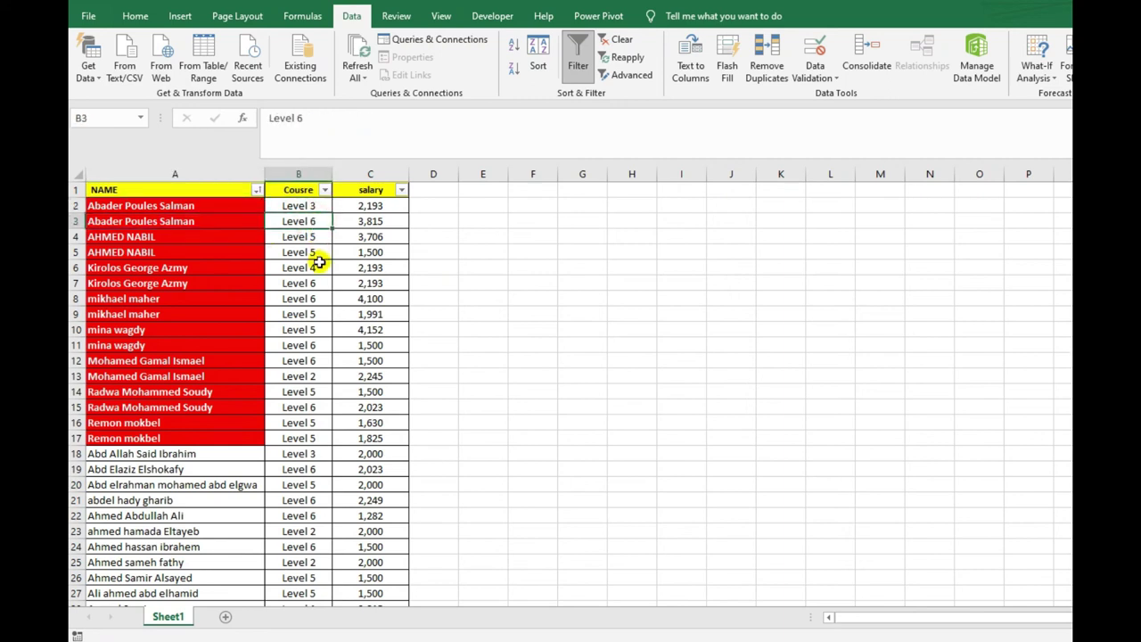
pyautogui.click(241, 268)
pyautogui.click(198, 332)
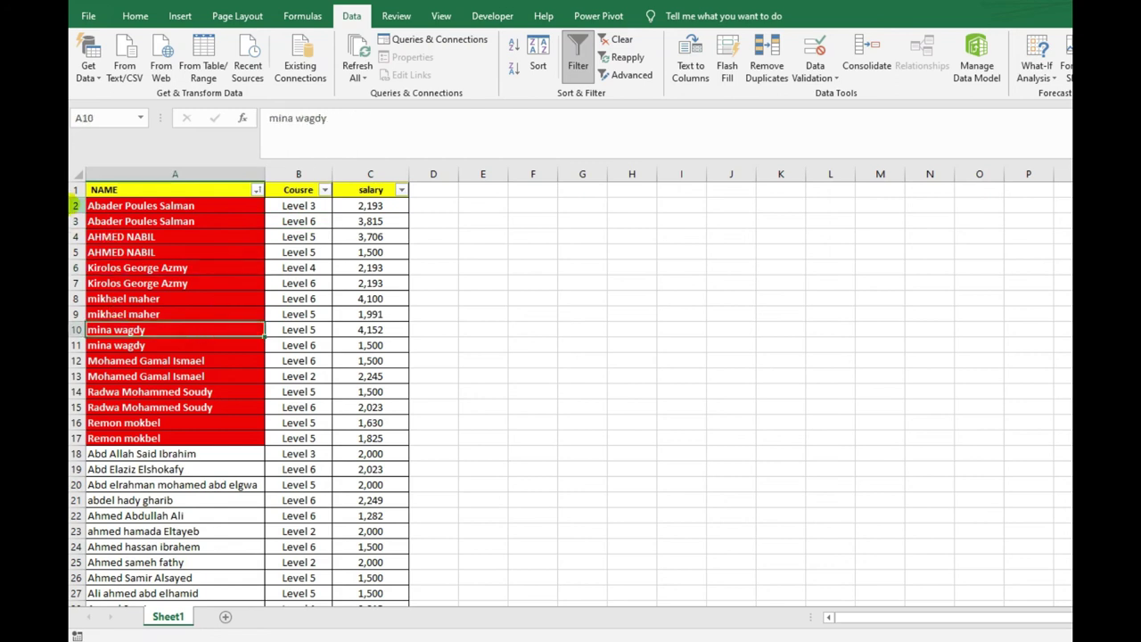
# - Delete the entire row 2 to remove the first entry of the first duplicate pair
pyautogui.click(76, 205)
pyautogui.rightClick(76, 205)
pyautogui.click(125, 329)
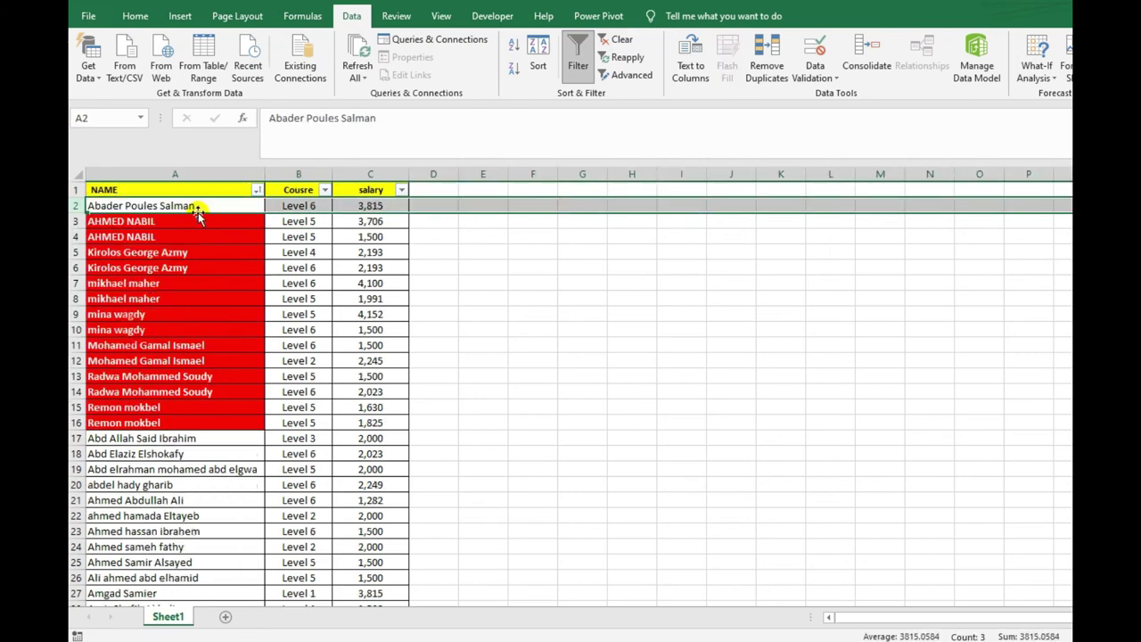
pyautogui.click(198, 236)
pyautogui.click(192, 283)
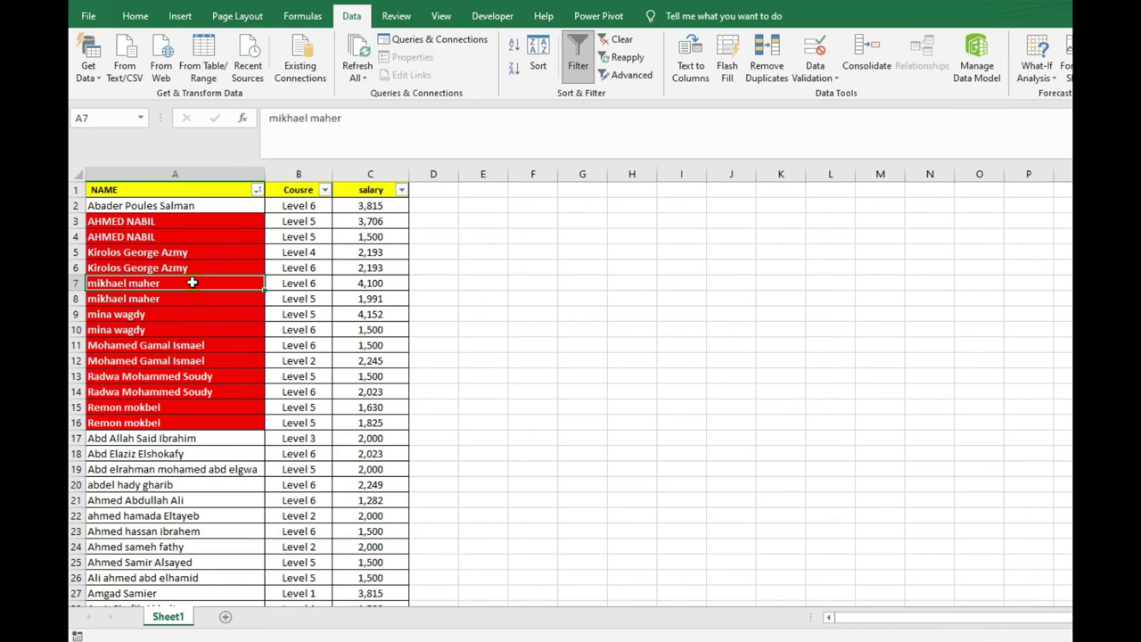